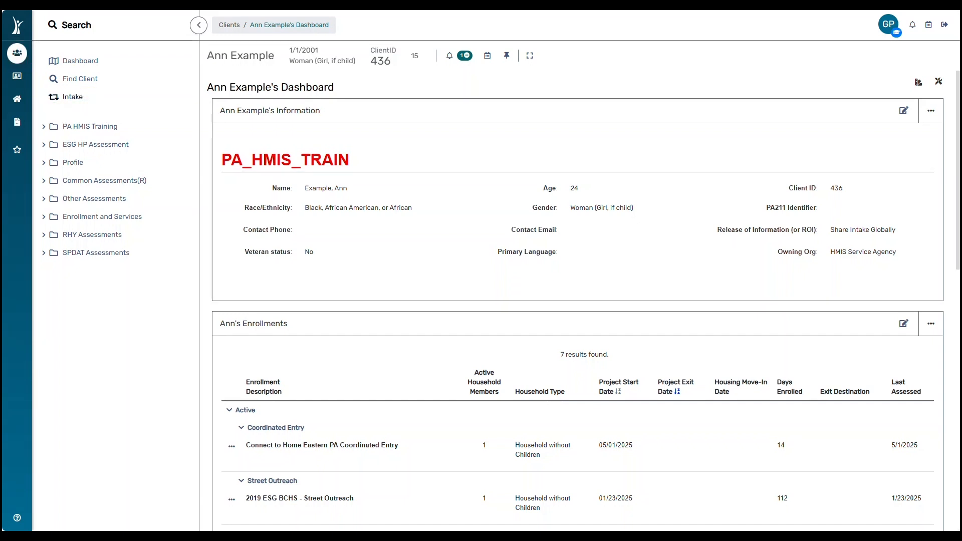
Start a new intake for the current client from their dashboard.
left_click(73, 97)
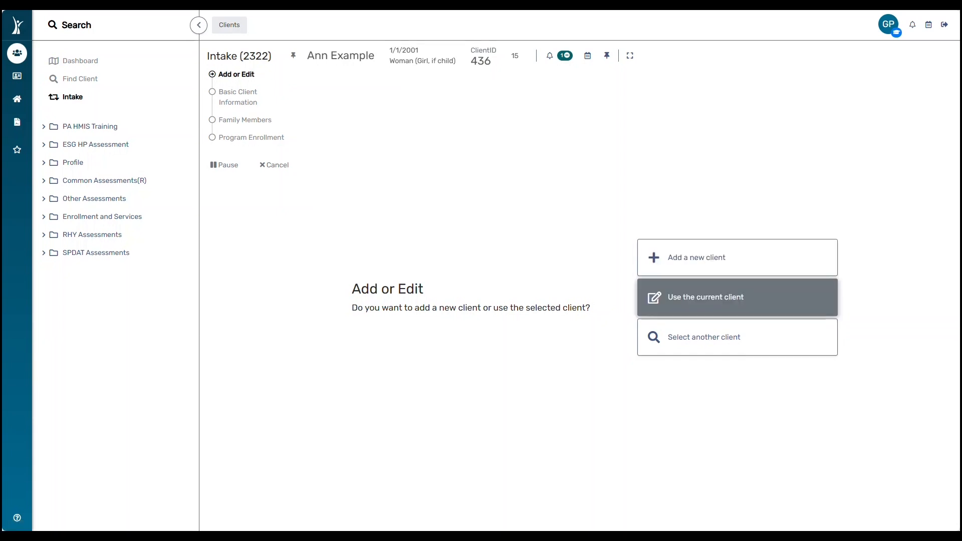
Keep the current client and finish the Basic Client Information step.
left_click(706, 297)
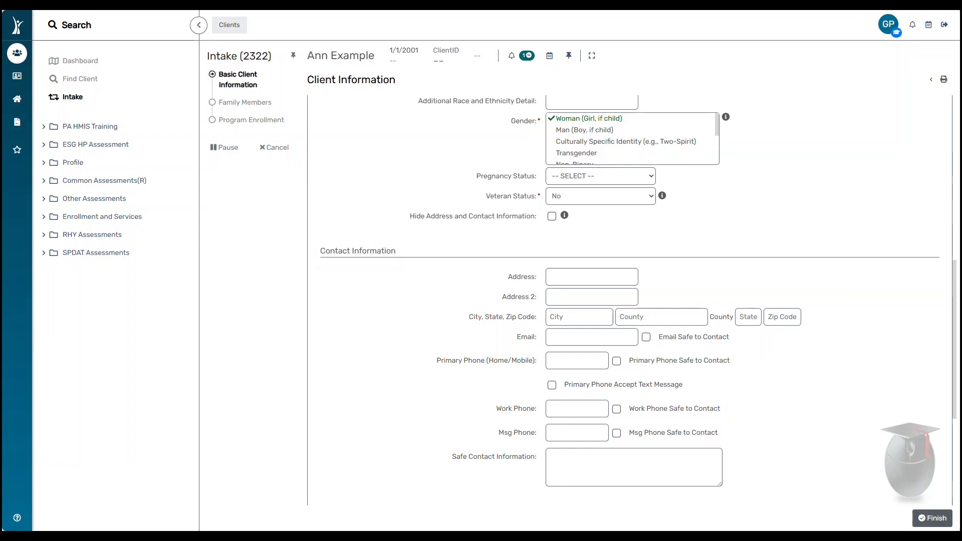
left_click(932, 518)
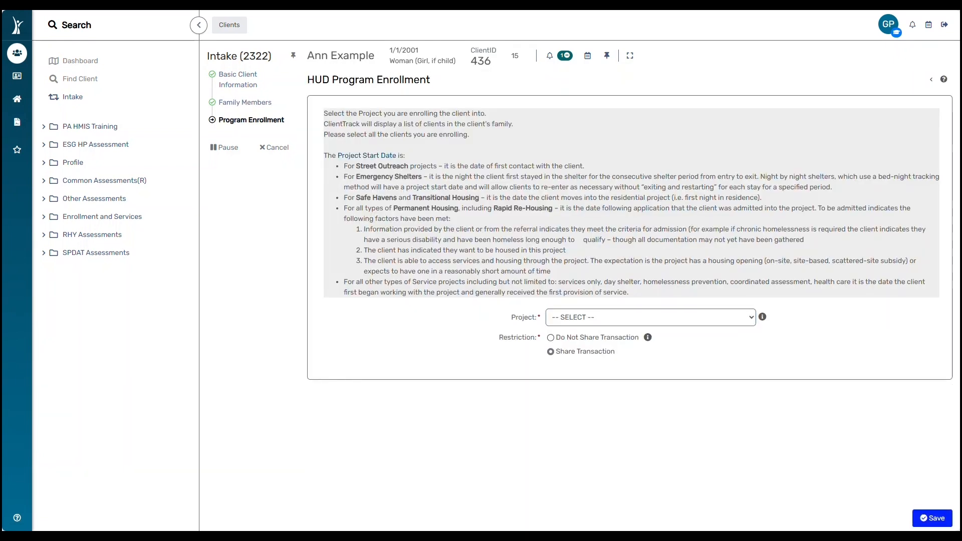
Choose DCED RR (Rapid Rehousing) Program as the enrollment project.
left_click(651, 317)
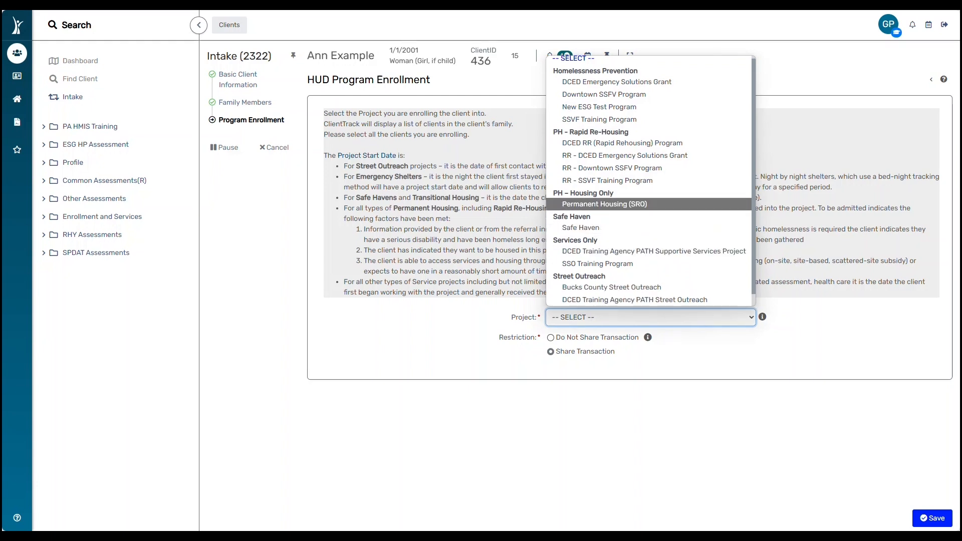
key("Up")
key("Up")
key("Up")
key("Up")
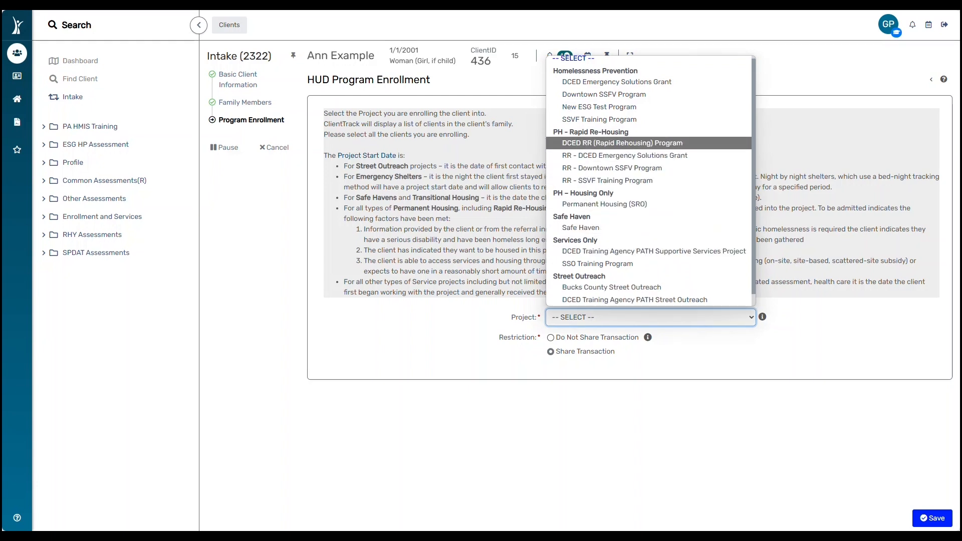
key("Return")
Include all three household members in the enrollment and save it.
scroll(629, 301, "down", 3)
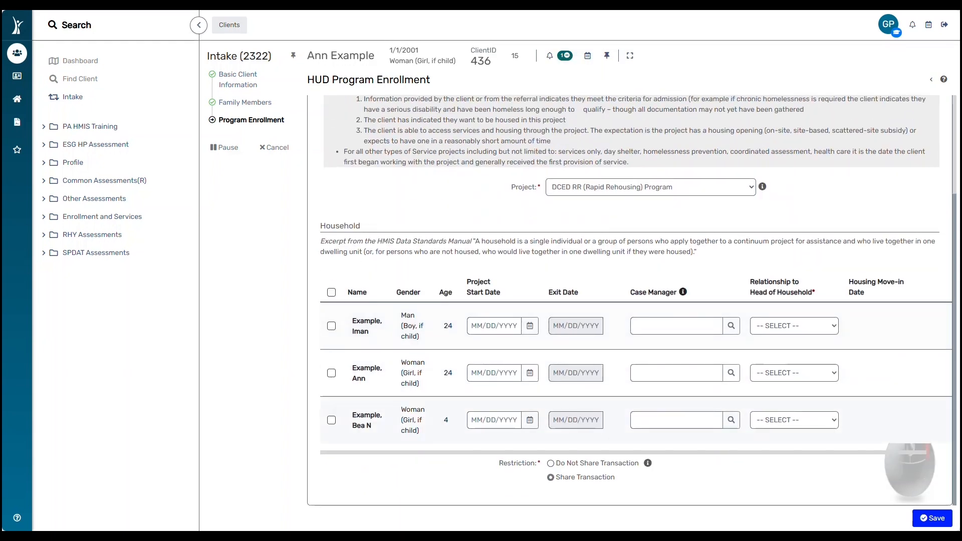
left_click(332, 326)
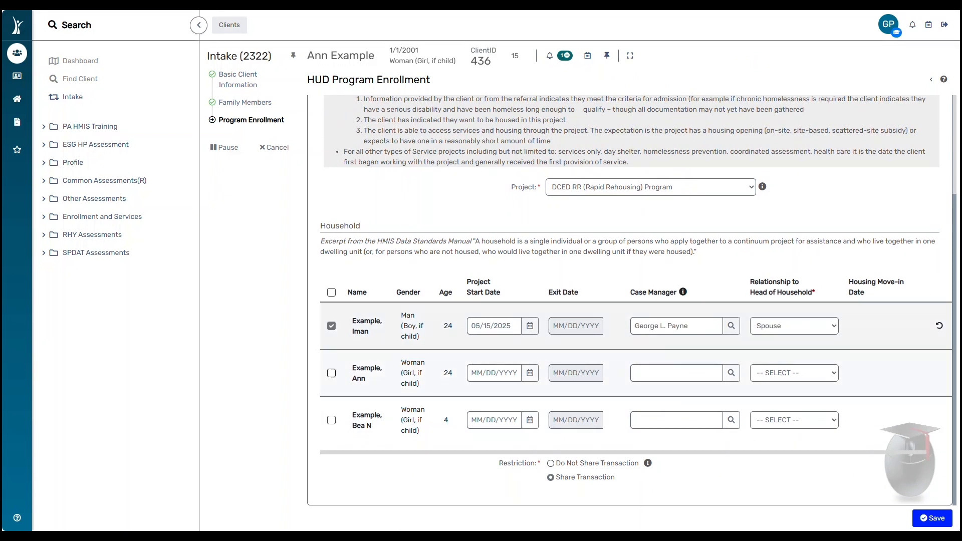
left_click(331, 372)
left_click(331, 420)
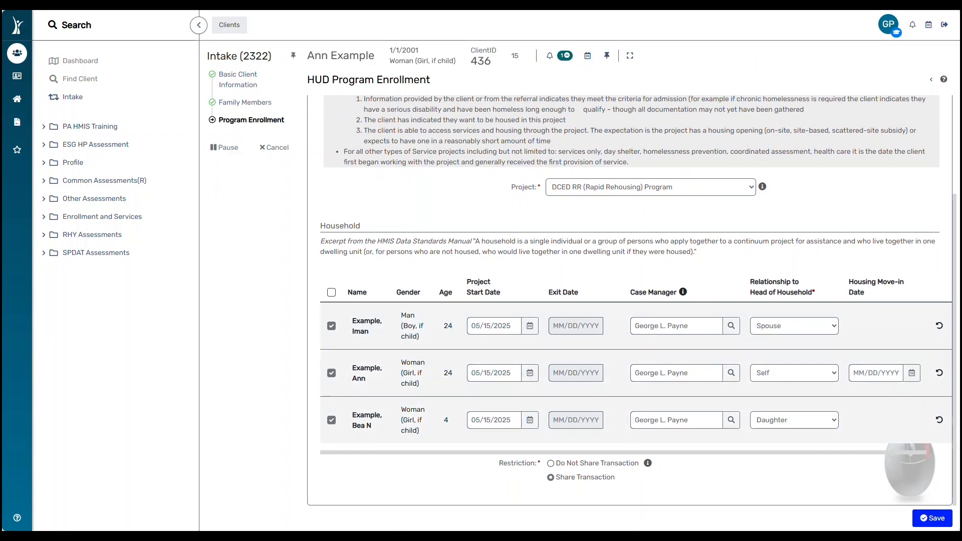
left_click_drag(905, 452, 921, 453)
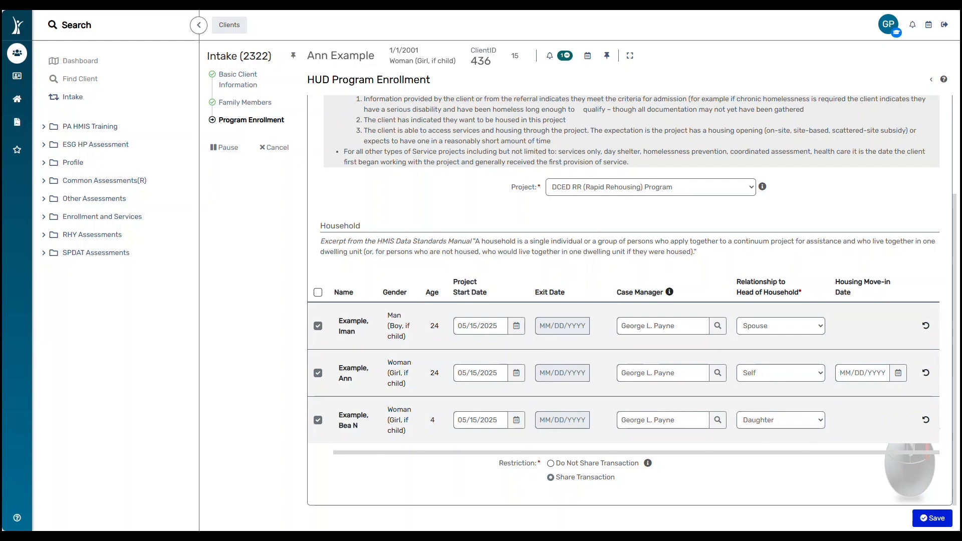
left_click(932, 518)
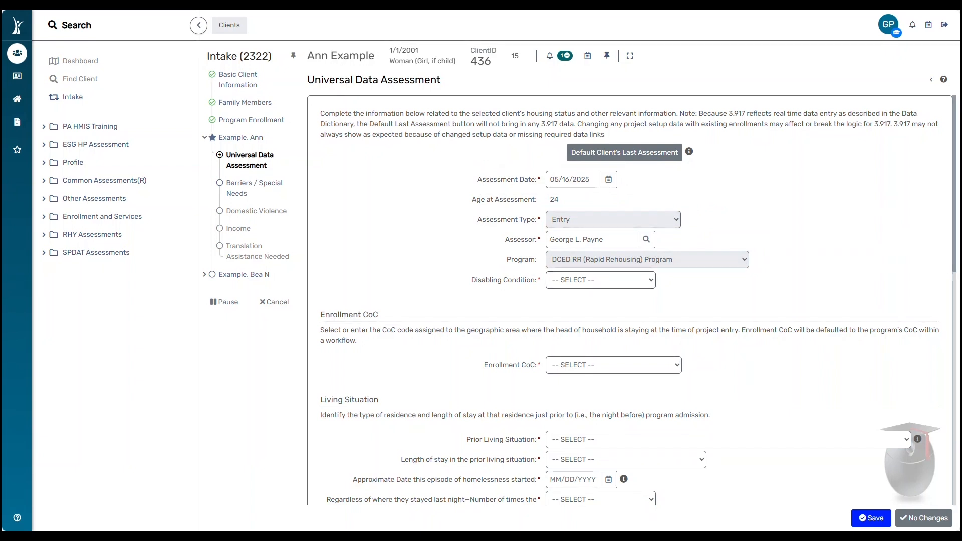
Set Disabling Condition to Yes and Enrollment CoC to PA-509 - Eastern Pennsylvania CoC.
left_click(601, 280)
left_click(600, 309)
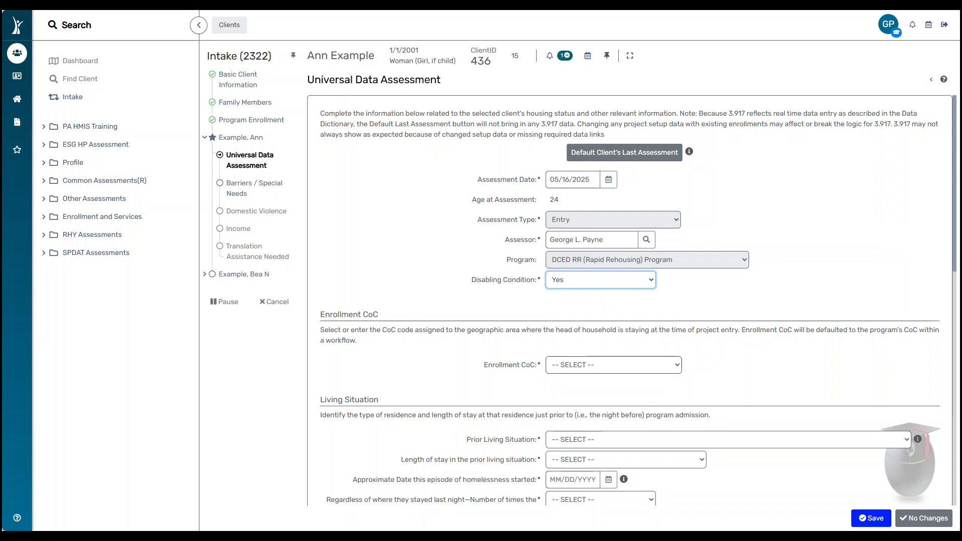
left_click(613, 366)
left_click(610, 407)
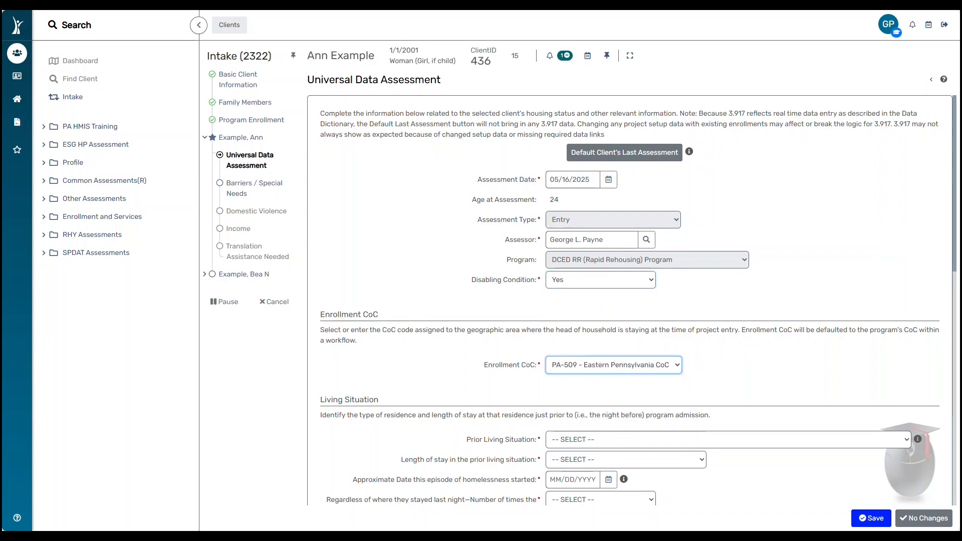
scroll(611, 408, "down", 4)
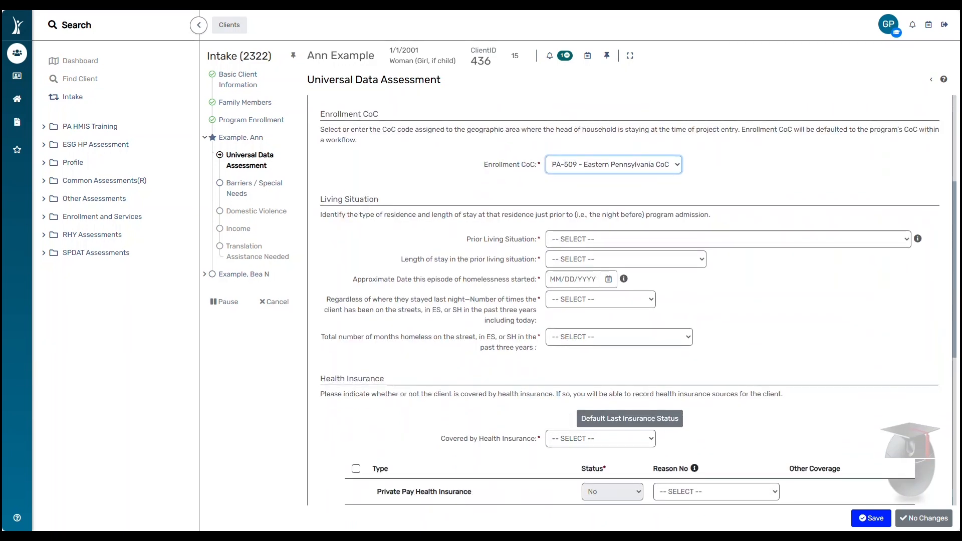
Record prior living as a place not meant for habitation, 90 days to one year, homeless since 04/01/2024, four or more times.
left_click(728, 240)
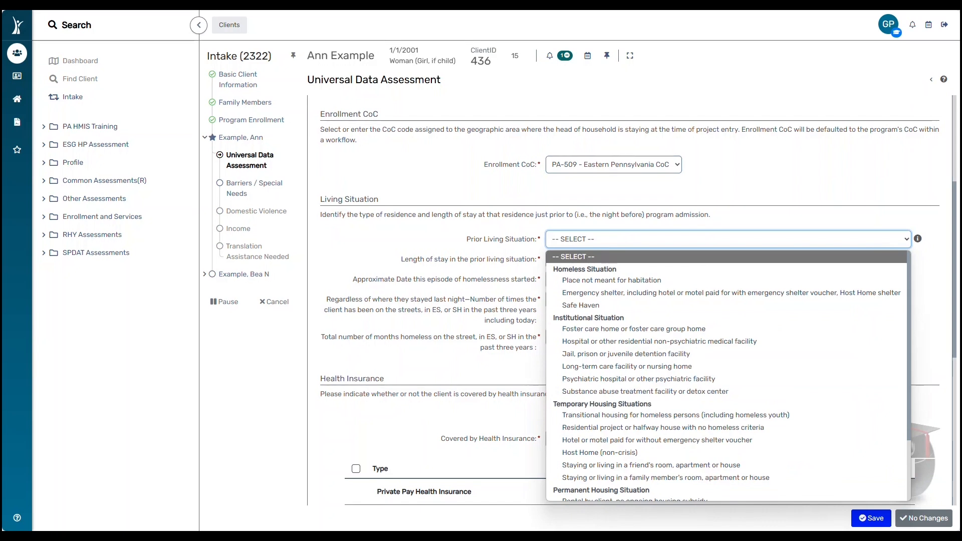
left_click(612, 281)
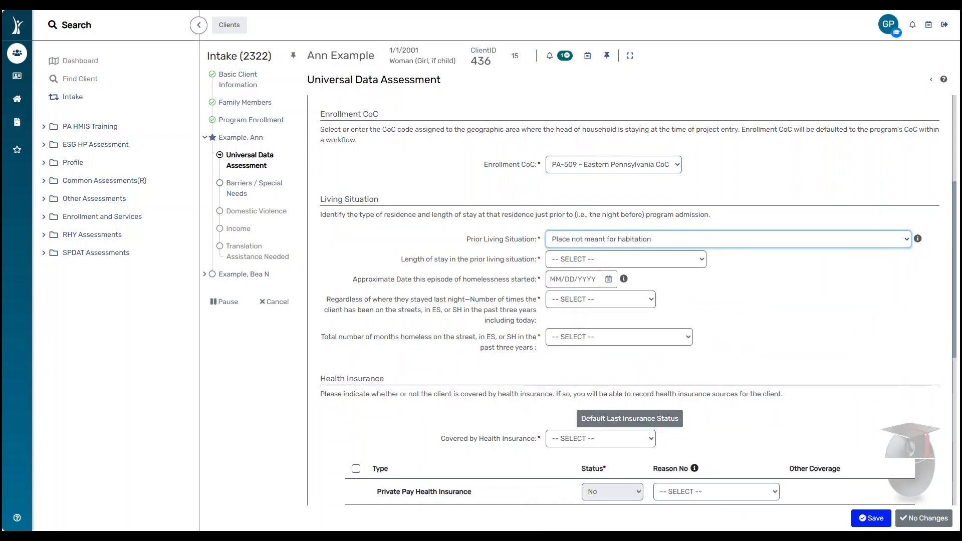
left_click(626, 259)
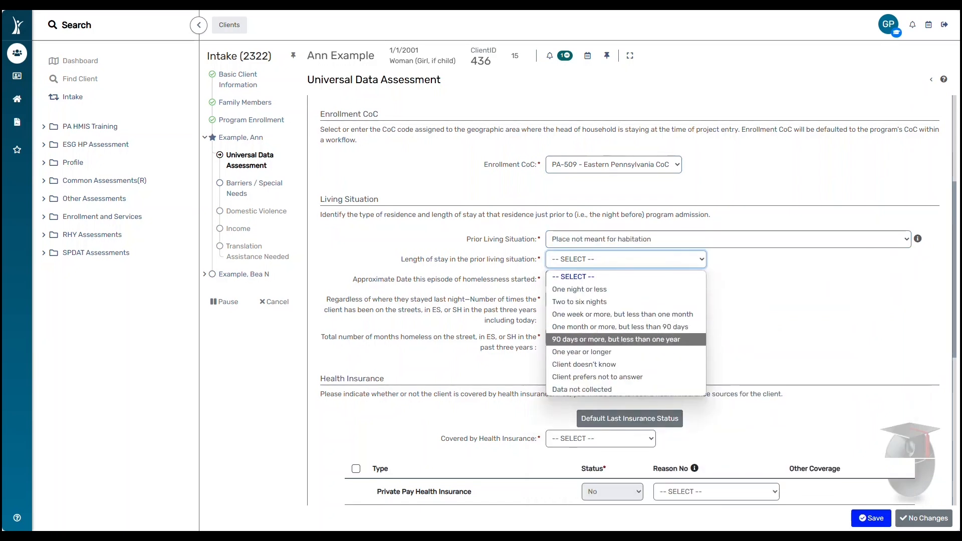
left_click(615, 339)
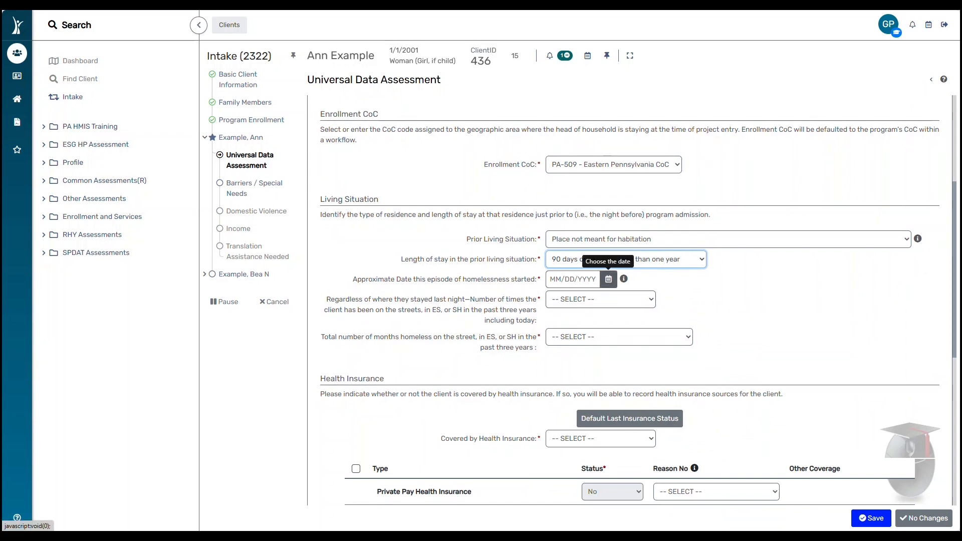
left_click(608, 279)
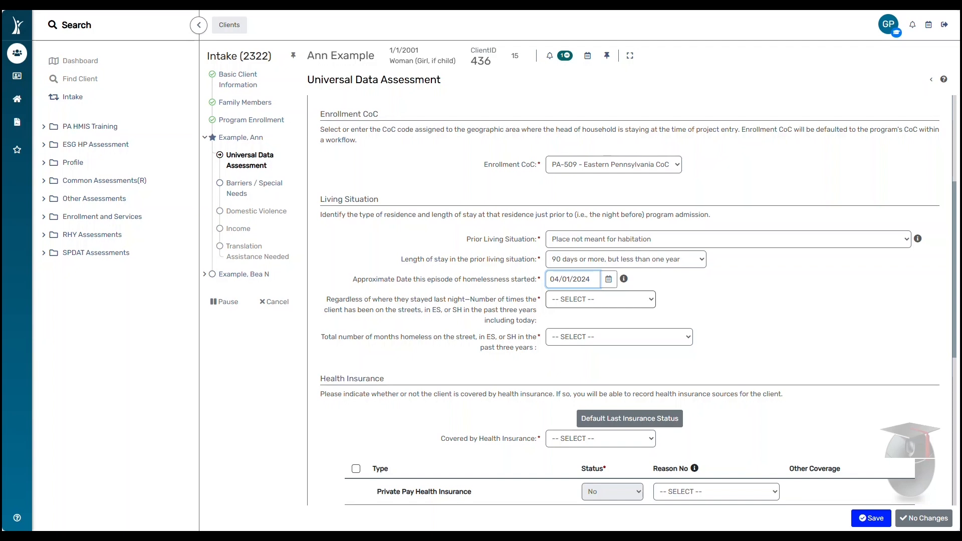
left_click(601, 299)
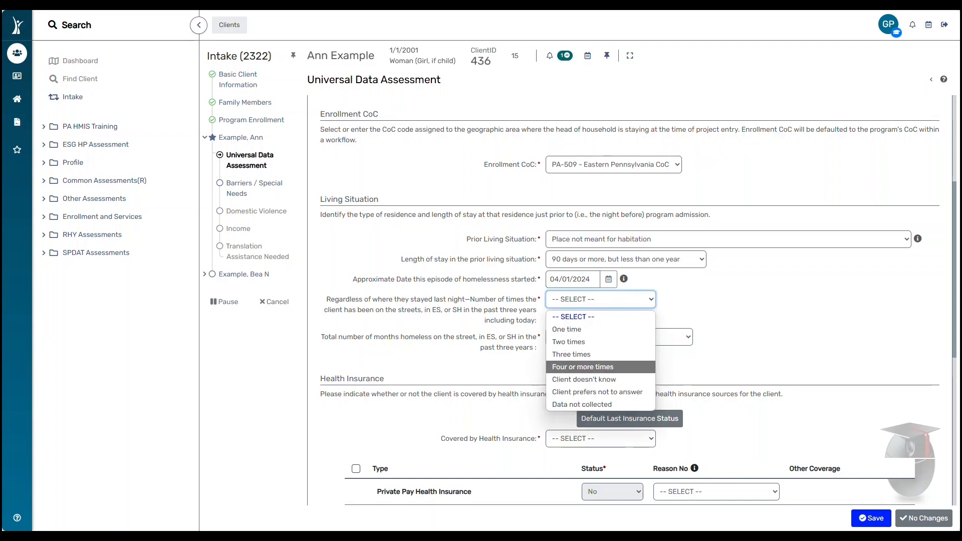
key("Return")
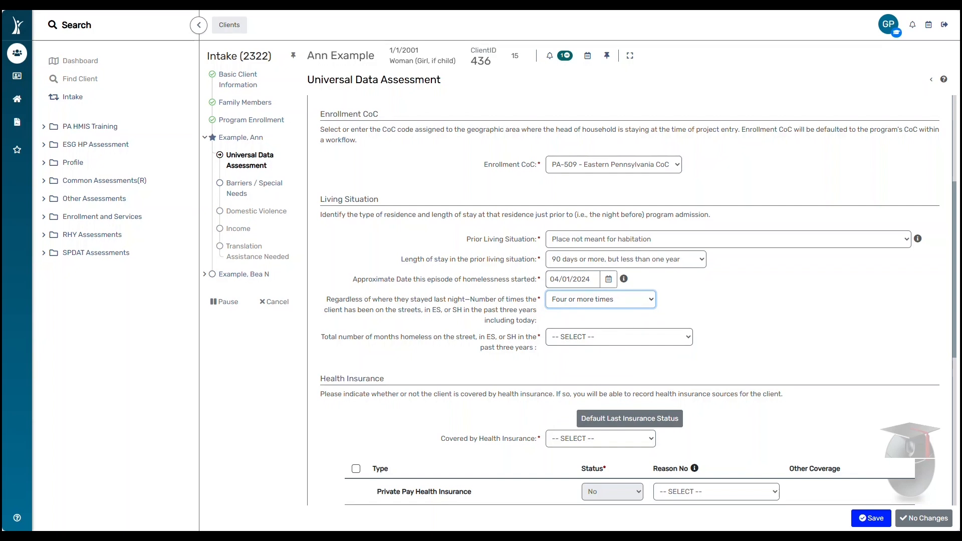
left_click(619, 337)
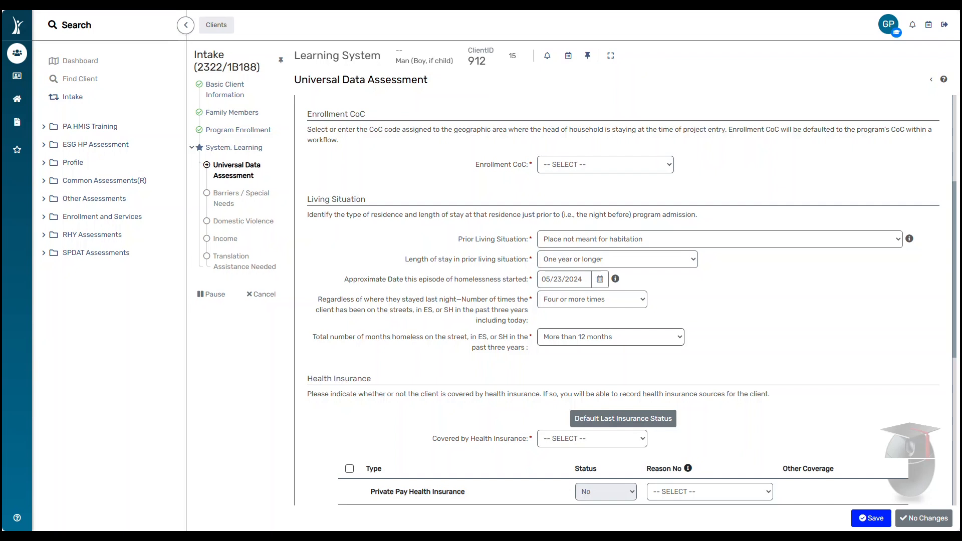
Try the unknown answers for total months homeless, ending on Data not collected.
left_click(611, 337)
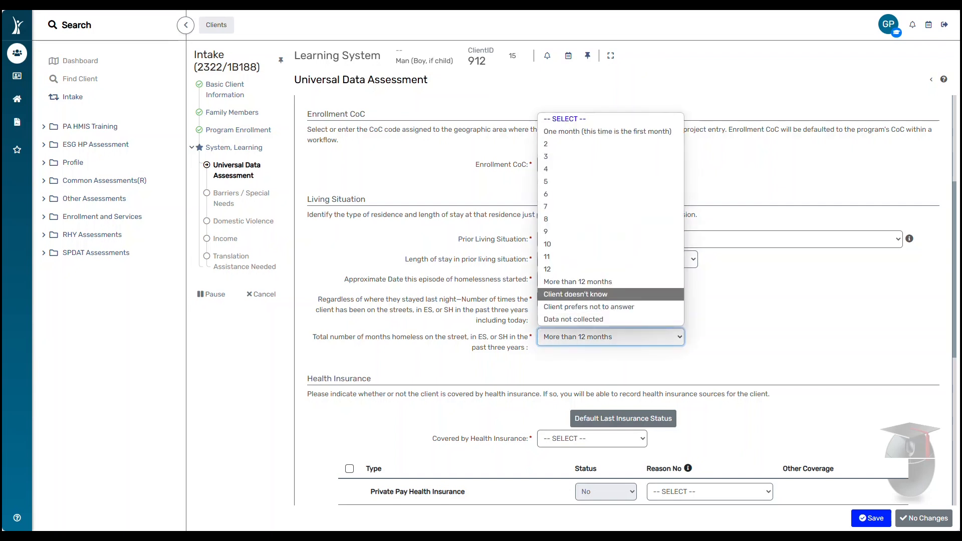
left_click(610, 294)
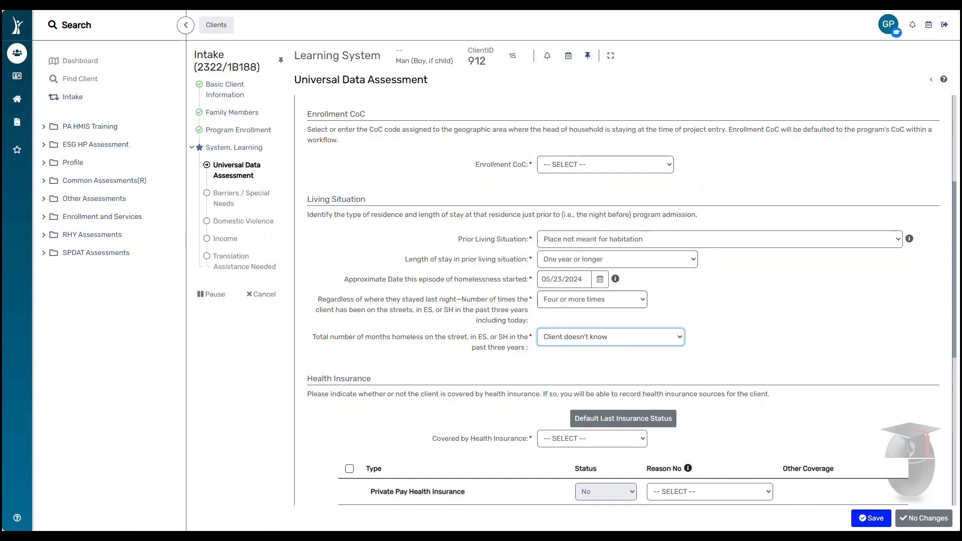
left_click(611, 337)
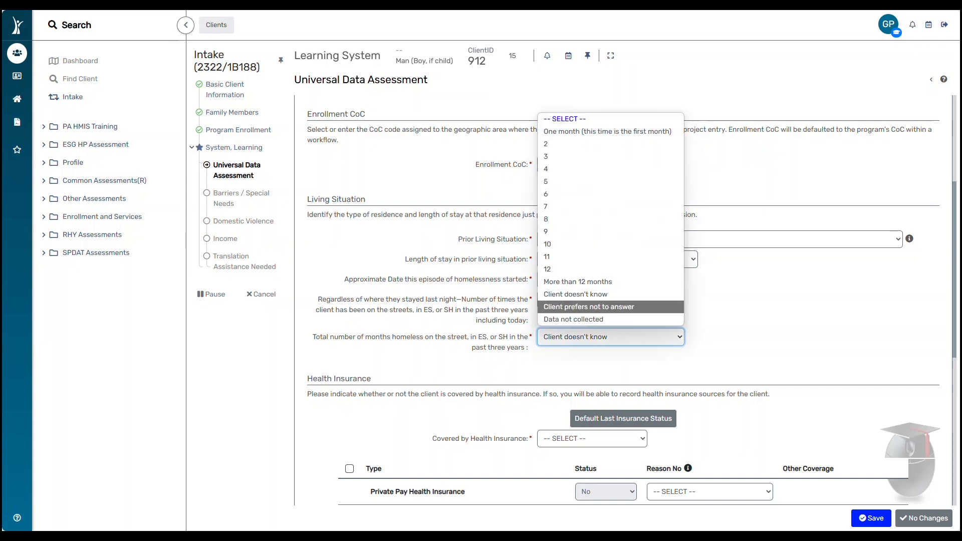
left_click(615, 308)
left_click(613, 336)
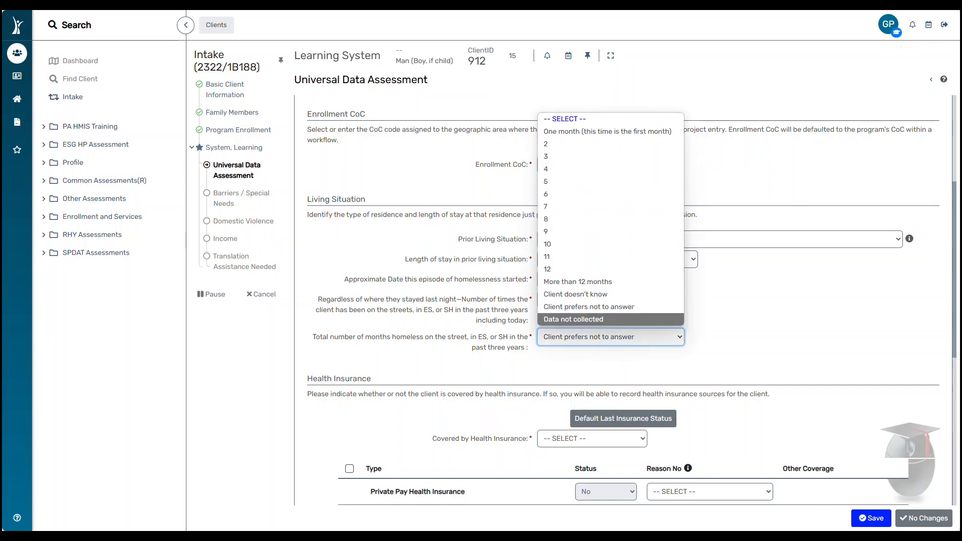
left_click(615, 320)
left_click(613, 337)
Mark the client as covered by health insurance with Medicaid Yes, and save the assessment.
key("Escape")
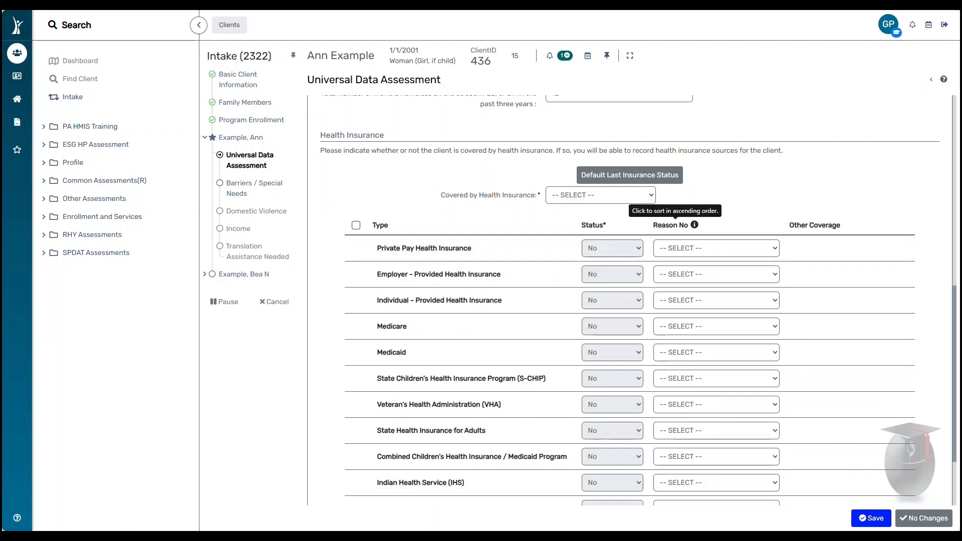
left_click(601, 195)
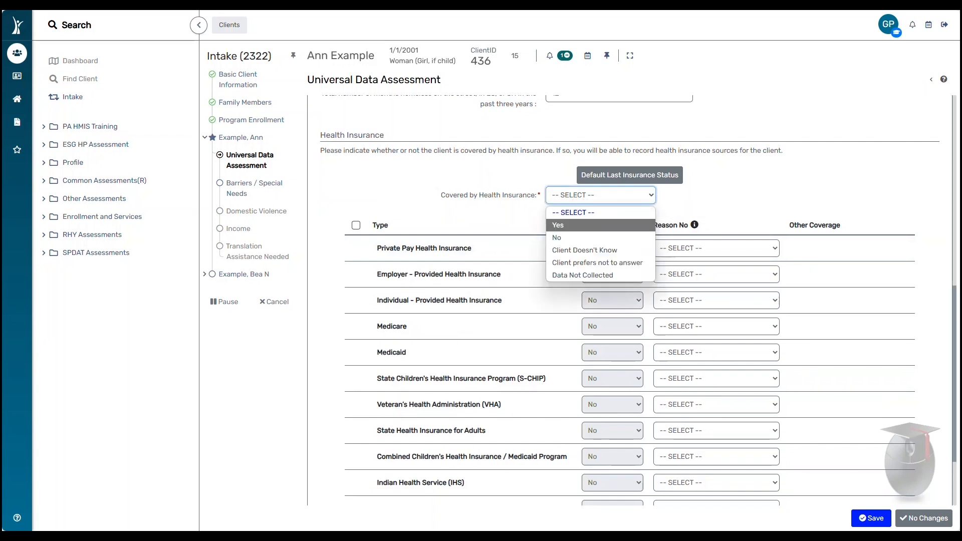
left_click(557, 225)
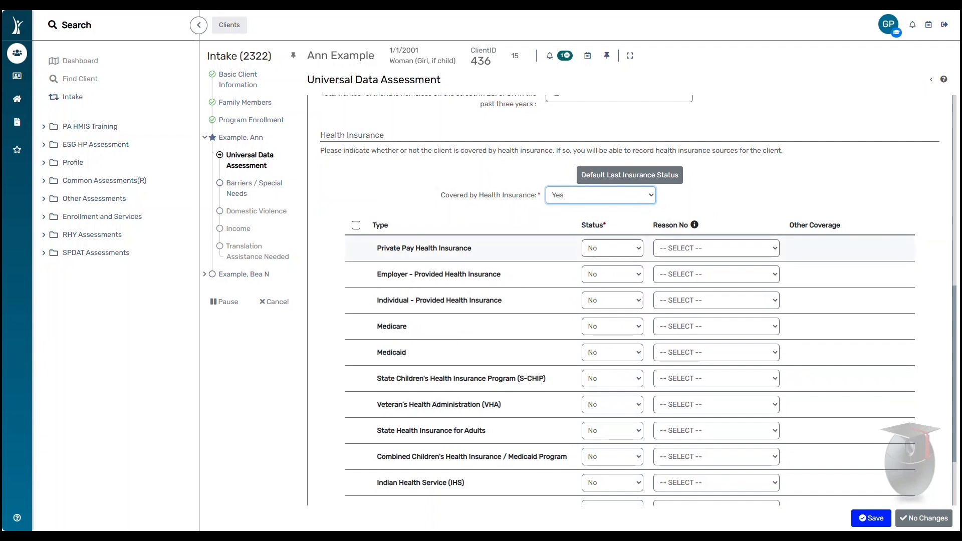
left_click(612, 352)
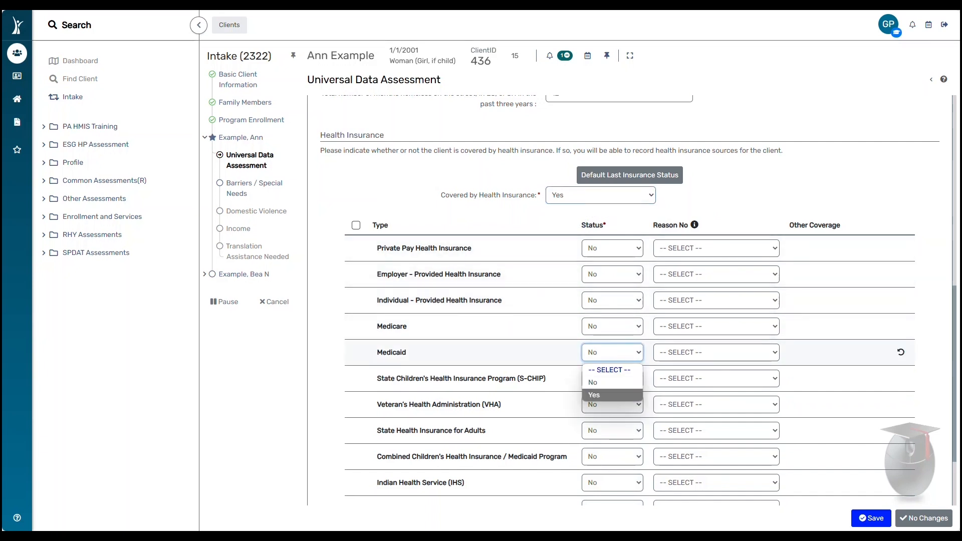
left_click(596, 395)
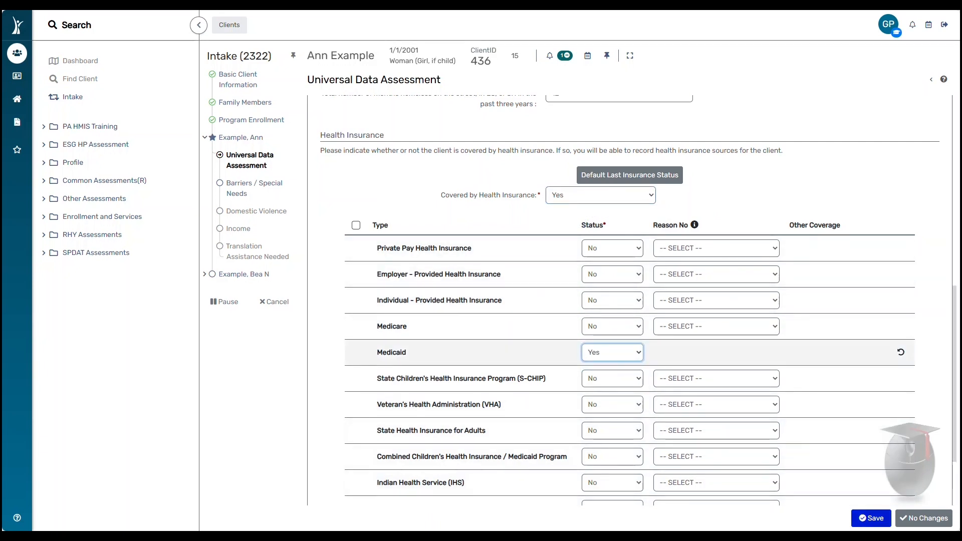
left_click(871, 518)
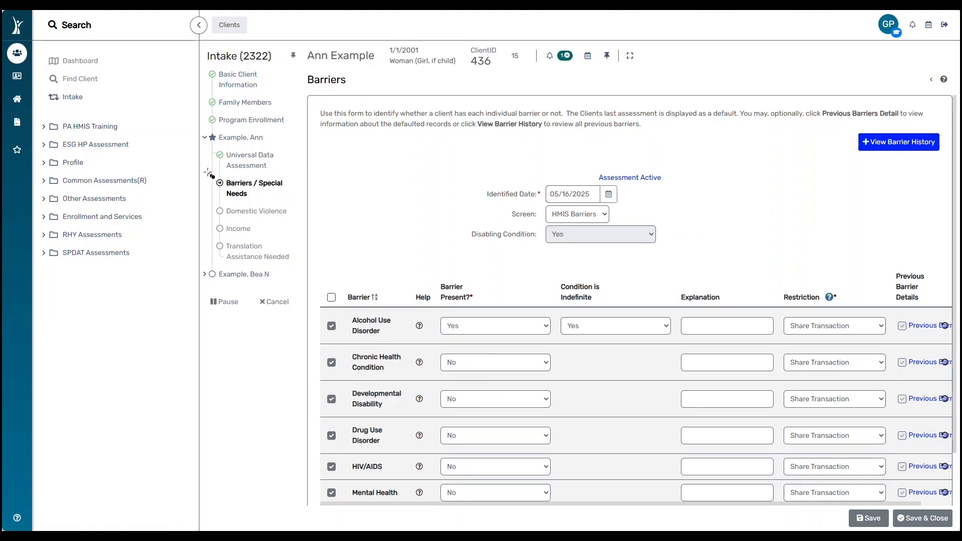
Mark Alcohol Use Disorder present and indefinite and Developmental Disability present, then save and close.
mouse_move(208, 173)
left_mouse_down()
mouse_move(282, 204)
mouse_move(299, 276)
left_mouse_up()
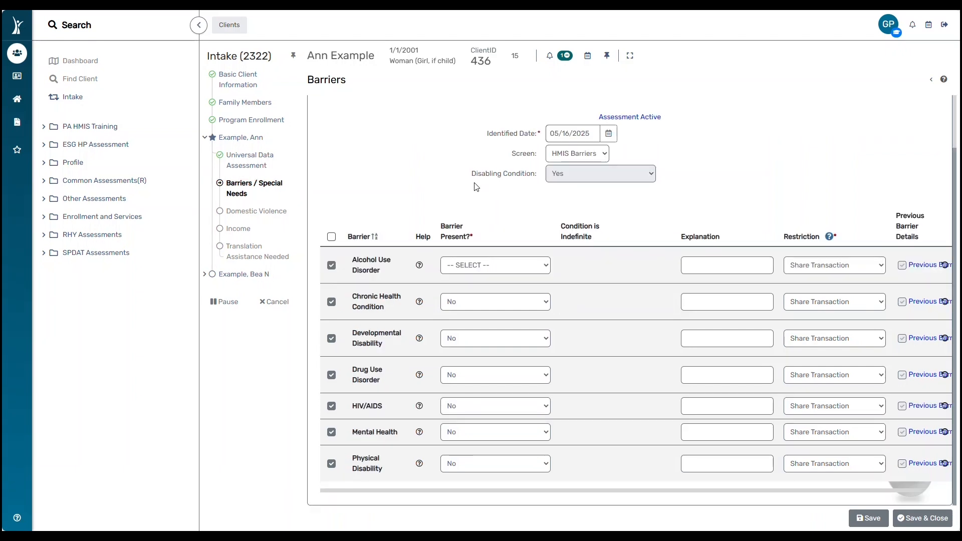
left_click_drag(476, 174, 538, 193)
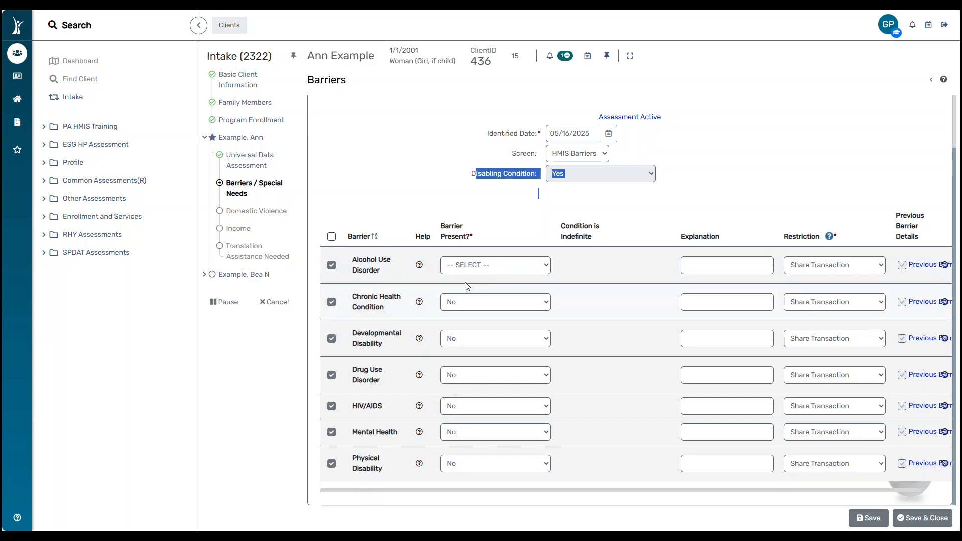
left_click(545, 267)
left_click(510, 295)
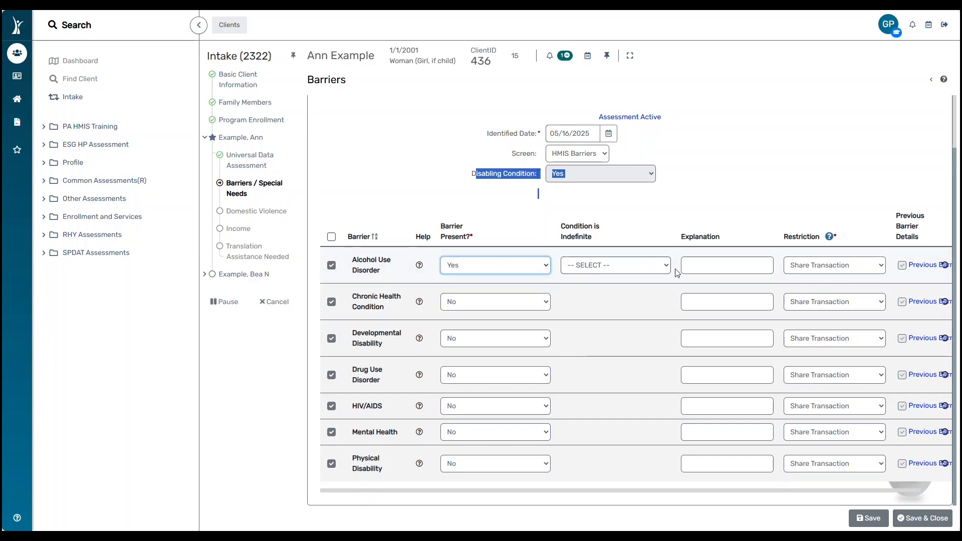
left_click(666, 266)
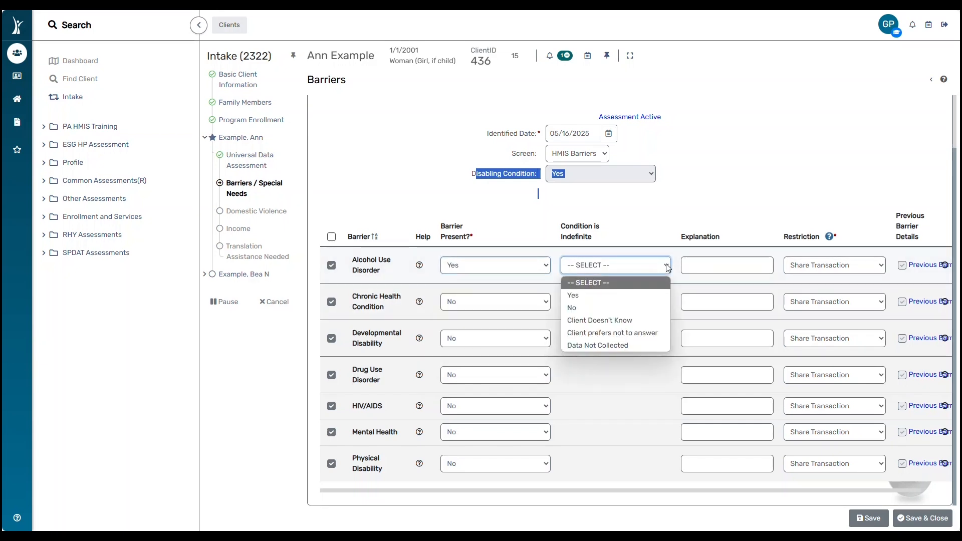
left_click(625, 297)
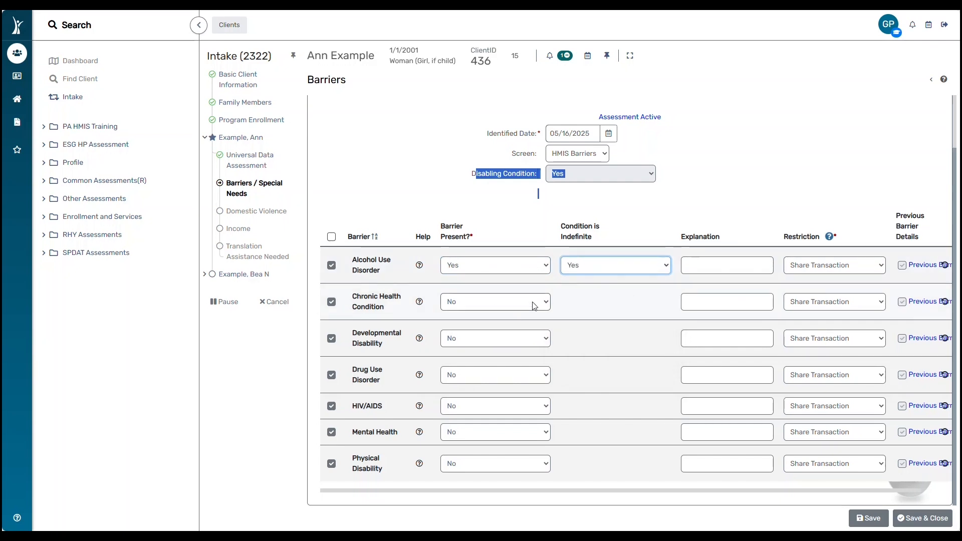
left_click(550, 339)
left_click(454, 379)
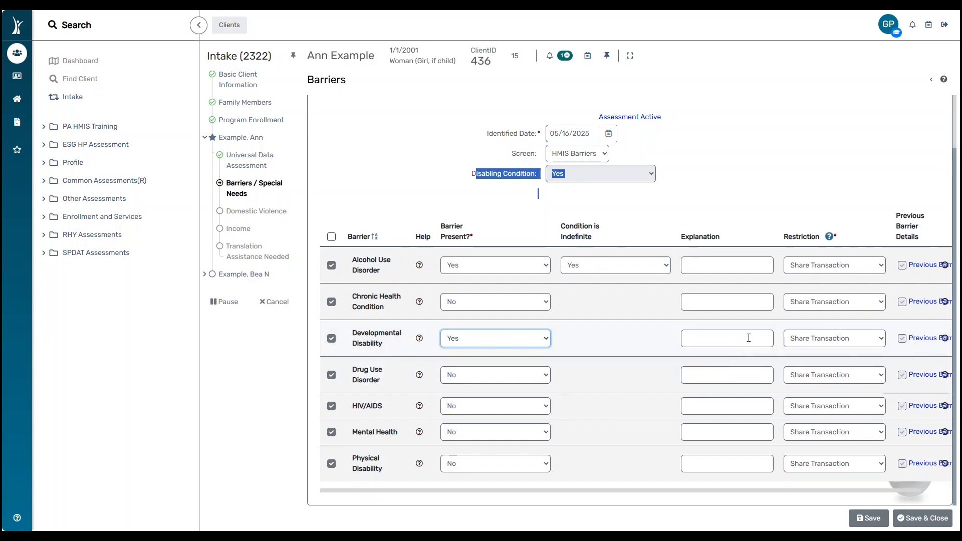
left_click(869, 518)
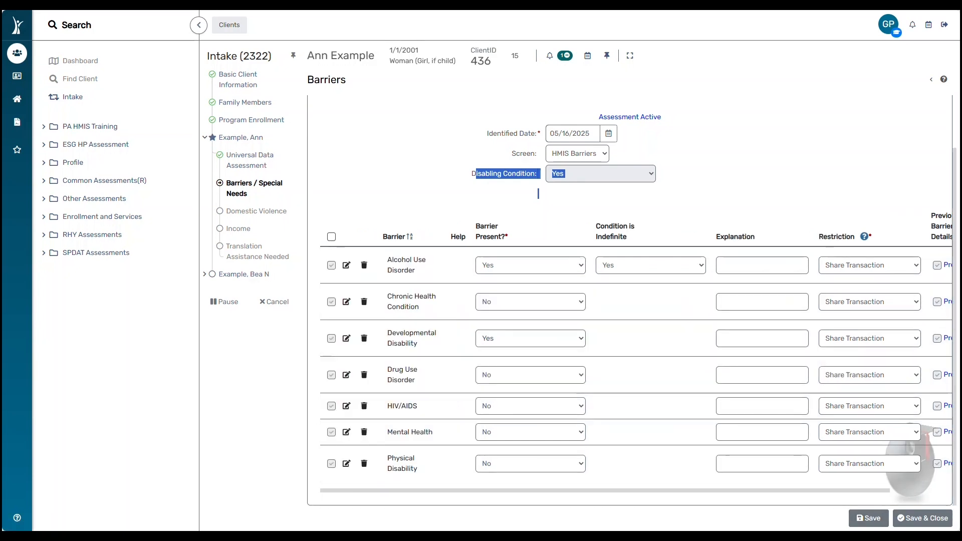
left_click(913, 519)
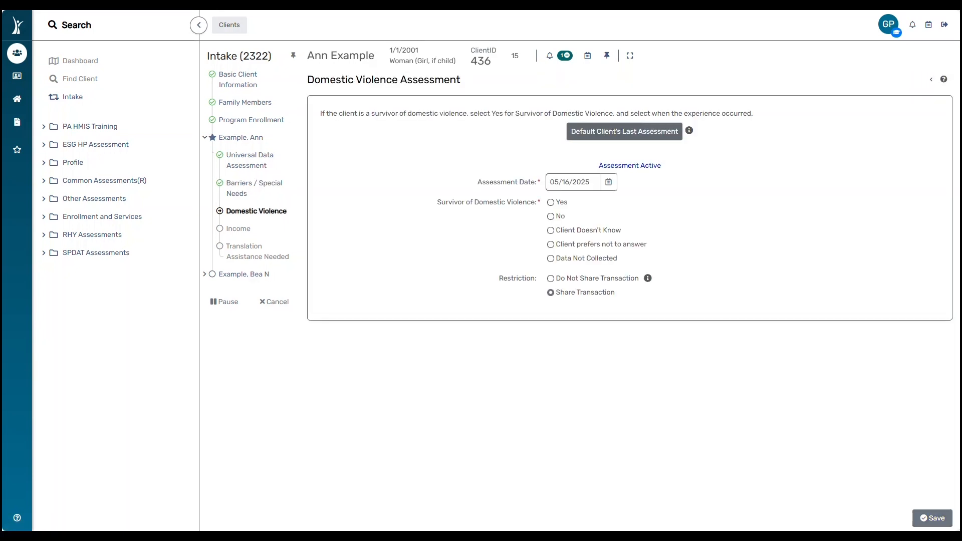
Answer No to domestic violence survivor, choose Do Not Share Transaction, and save.
left_click_drag(210, 204, 300, 228)
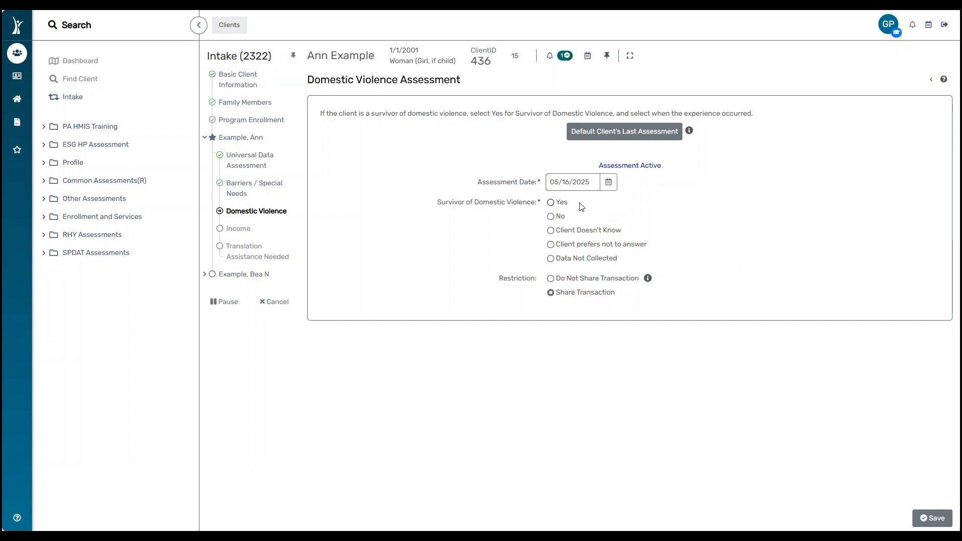
left_click(551, 216)
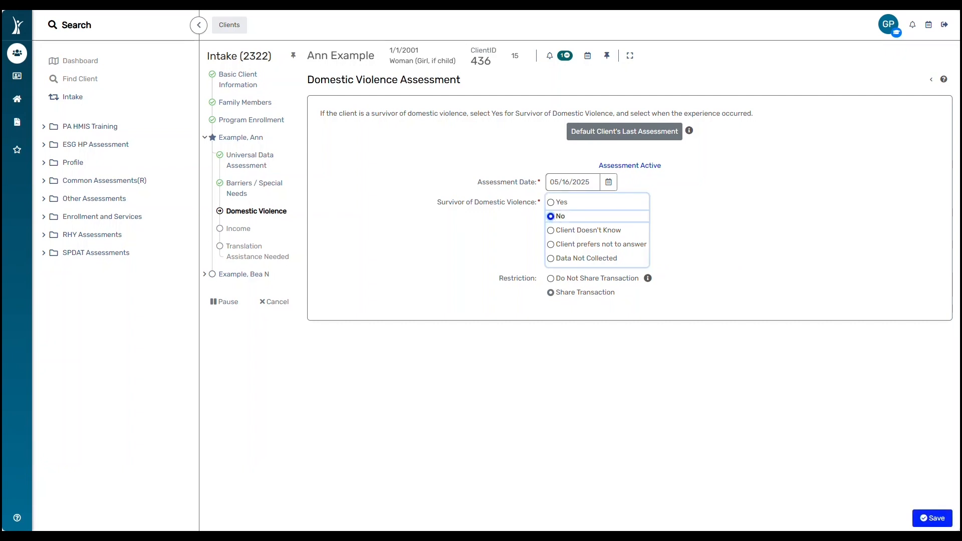
left_click(551, 280)
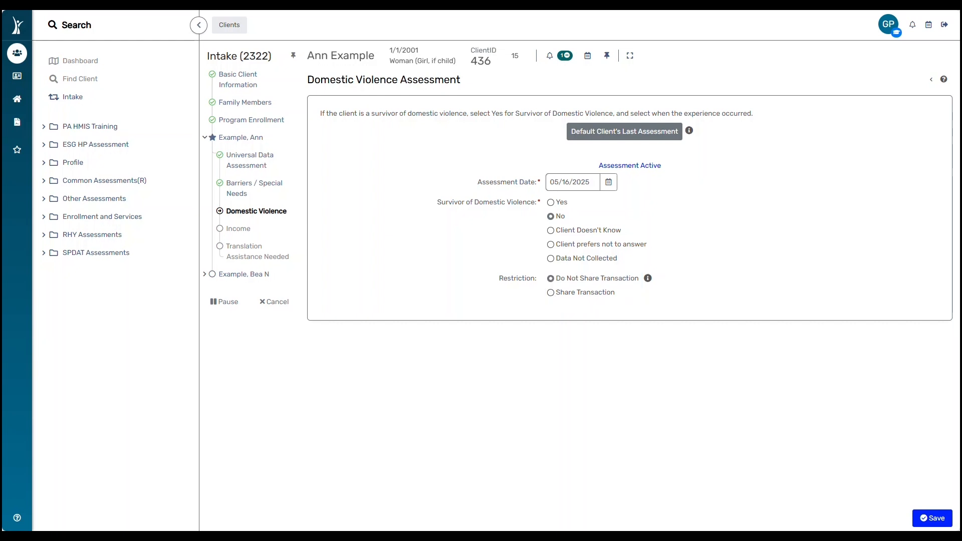
left_click(932, 518)
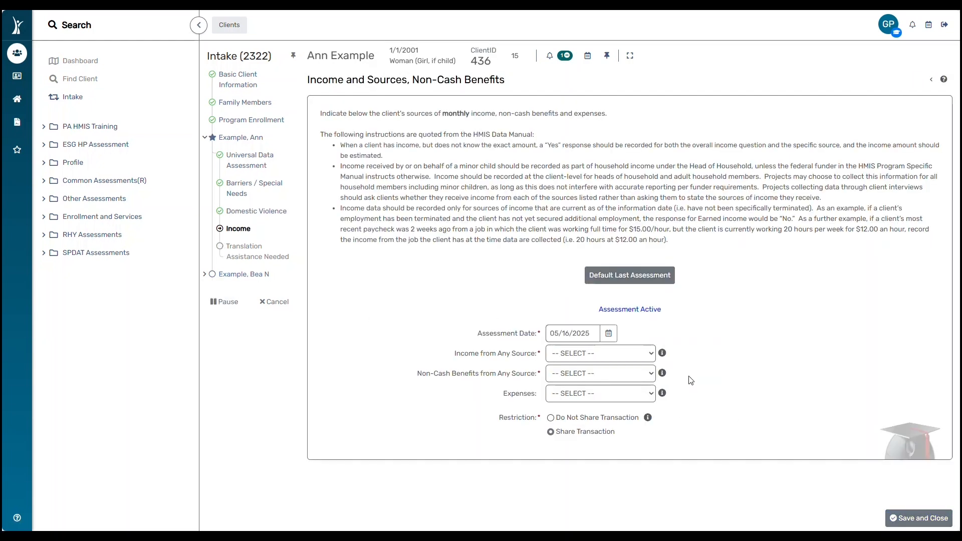
Set Income from Any Source to No and Non-Cash Benefits to Yes.
left_click(652, 355)
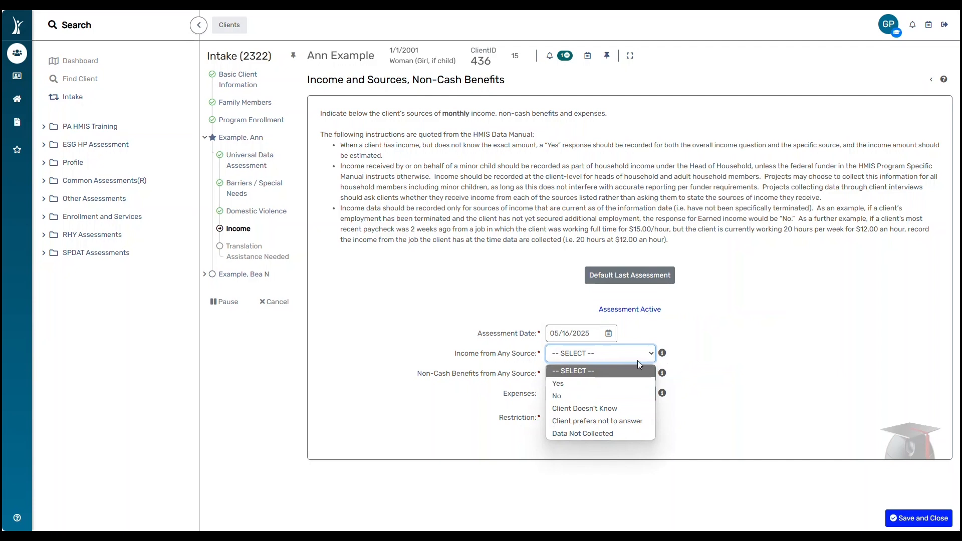
left_click(614, 396)
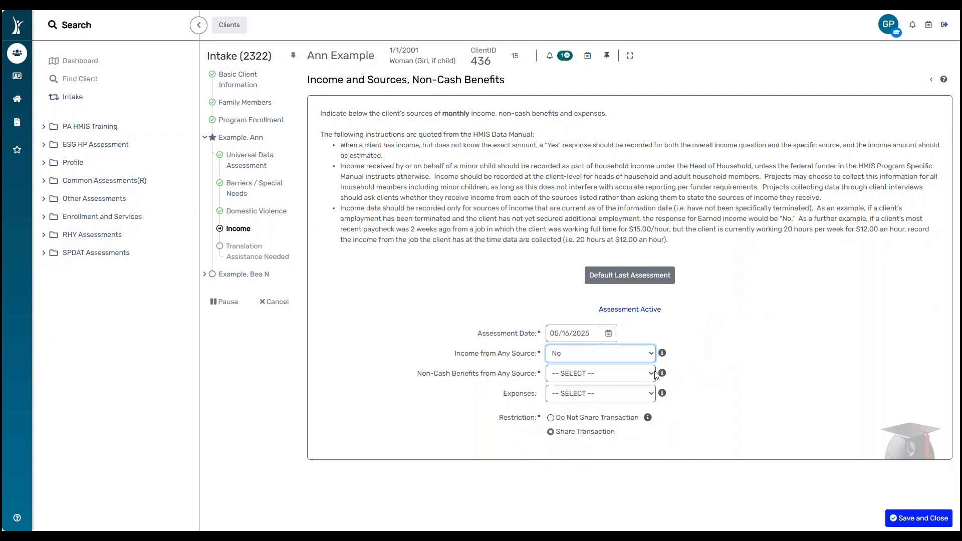
left_click(651, 374)
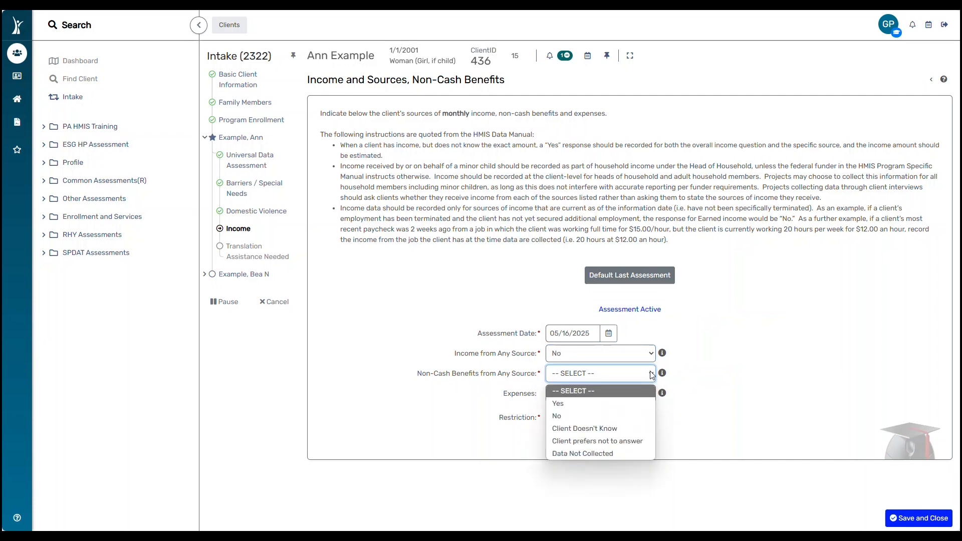
left_click(612, 403)
Add SNAP food stamps at 100 monthly, then save and close the income assessment.
scroll(621, 401, "down", 4)
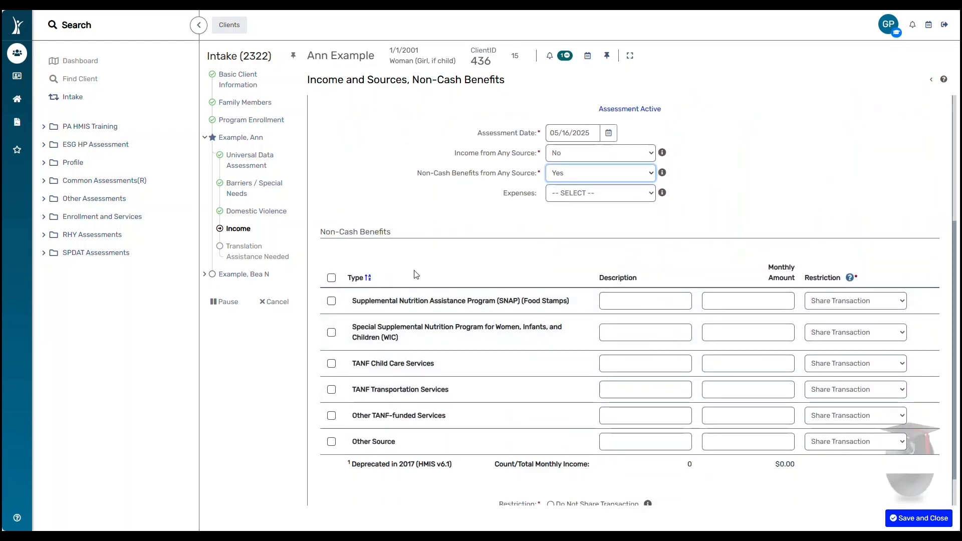
left_click(331, 301)
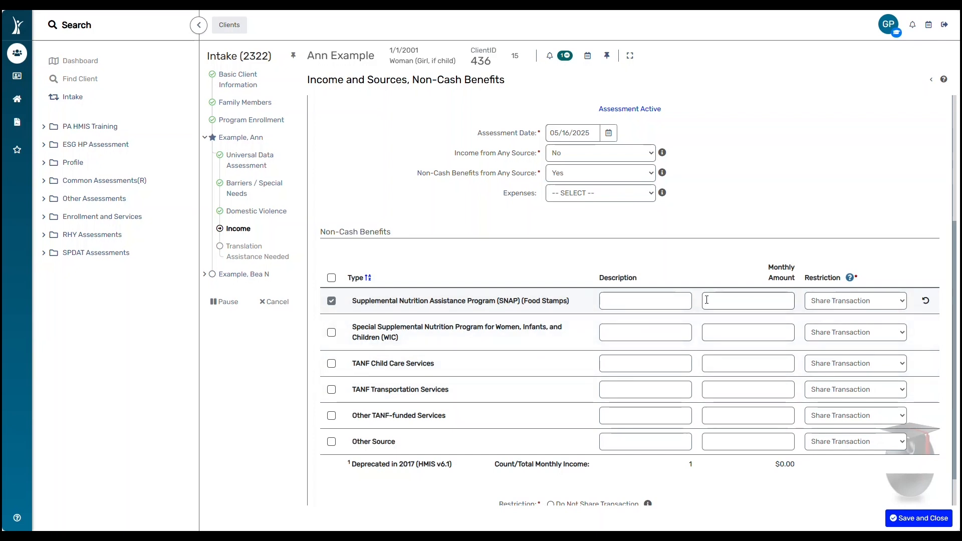
left_click(748, 301)
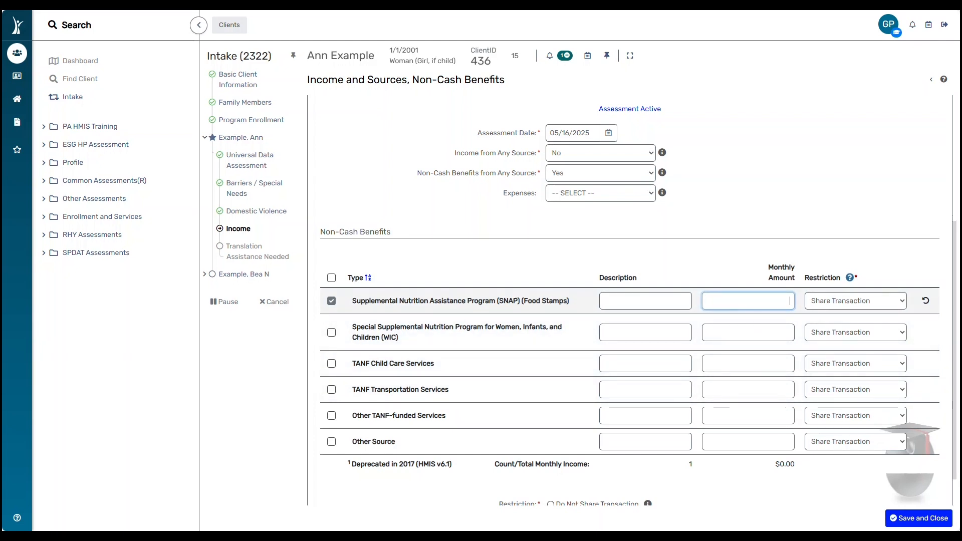
type("1")
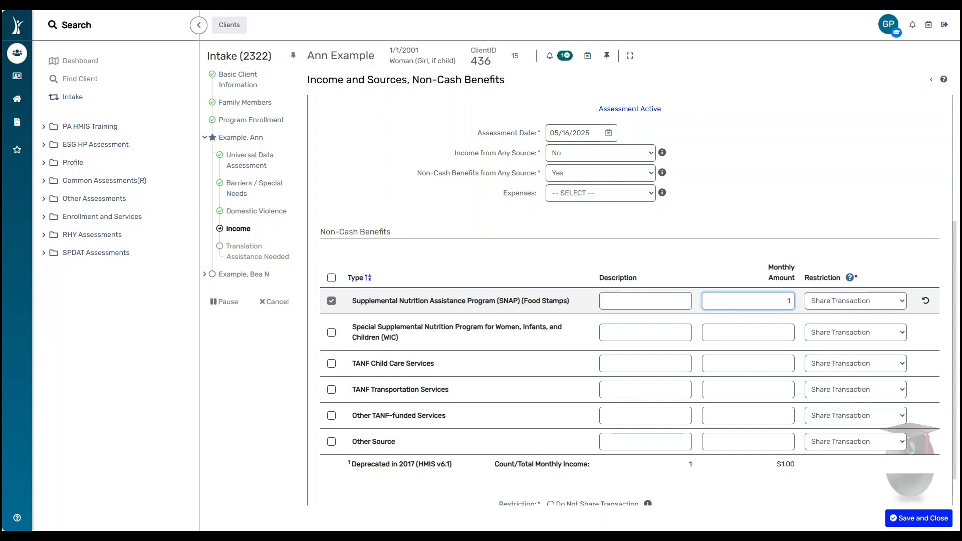
type("00")
left_click(914, 519)
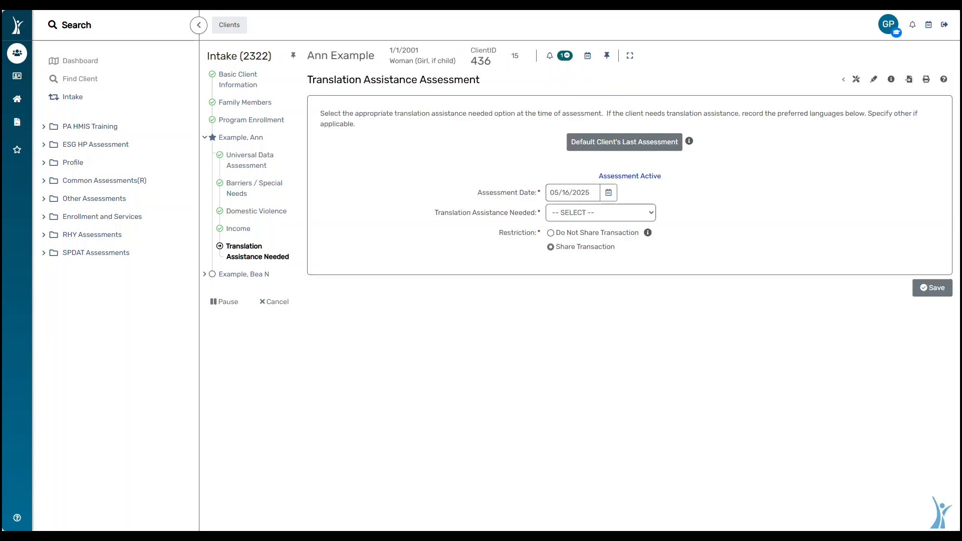
Set Translation Assistance Needed to Yes with Spanish as preferred language, and save.
mouse_move(646, 231)
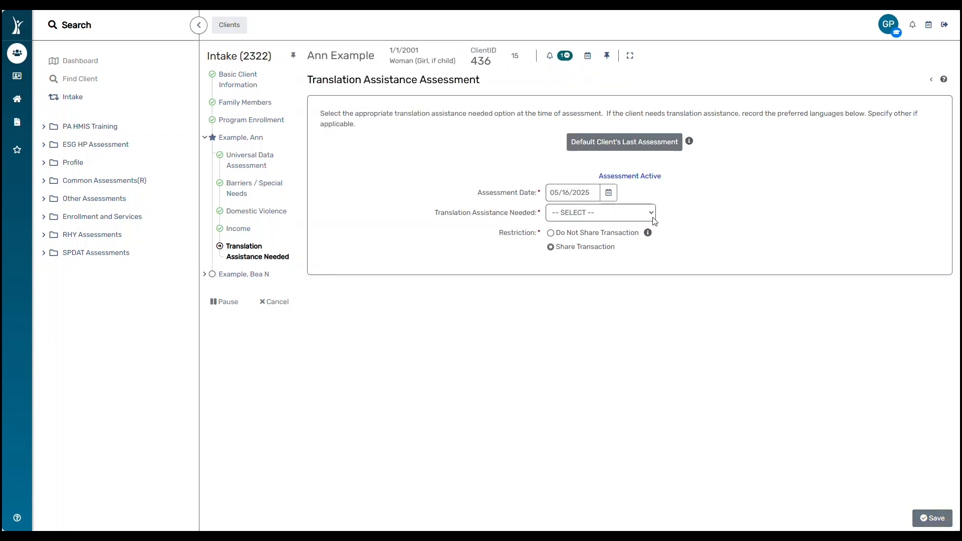
left_click(653, 216)
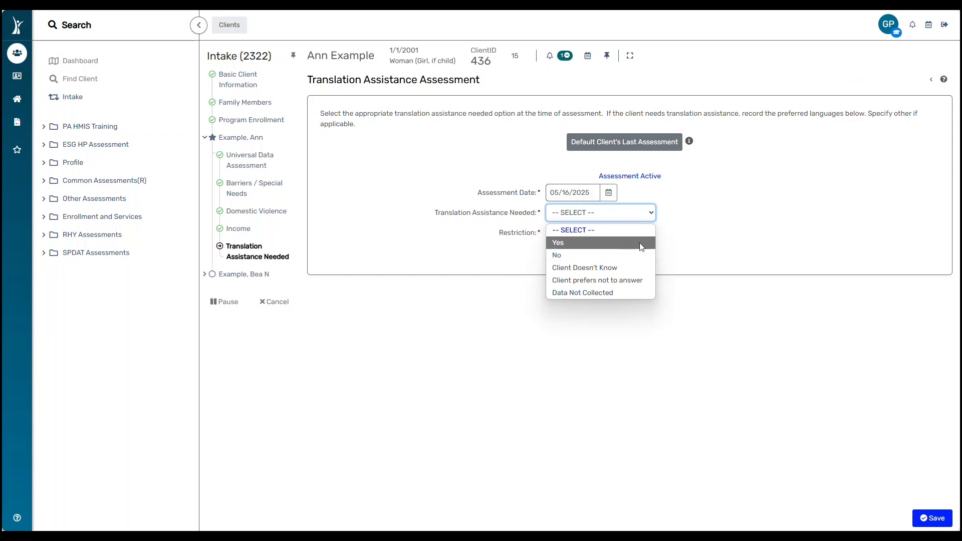
left_click(639, 242)
left_click(656, 233)
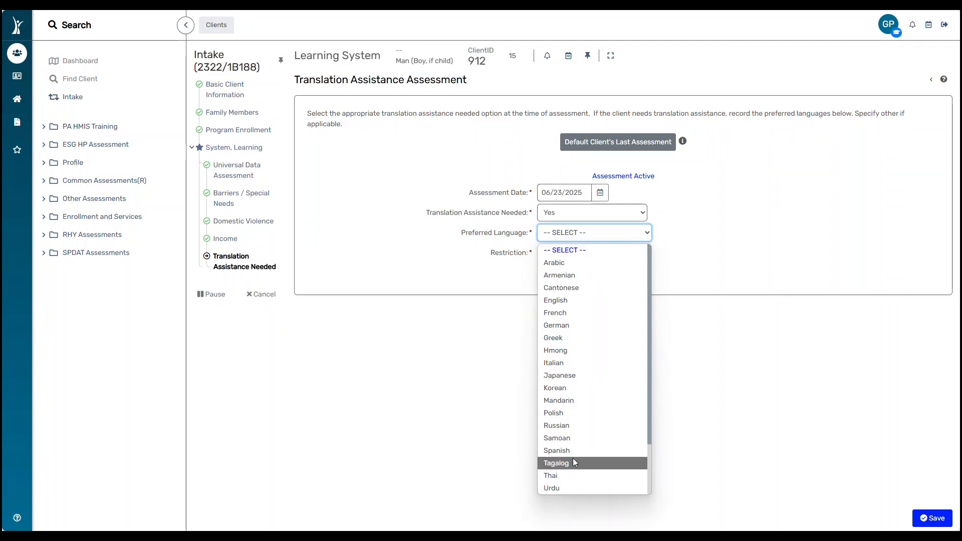
left_click(571, 454)
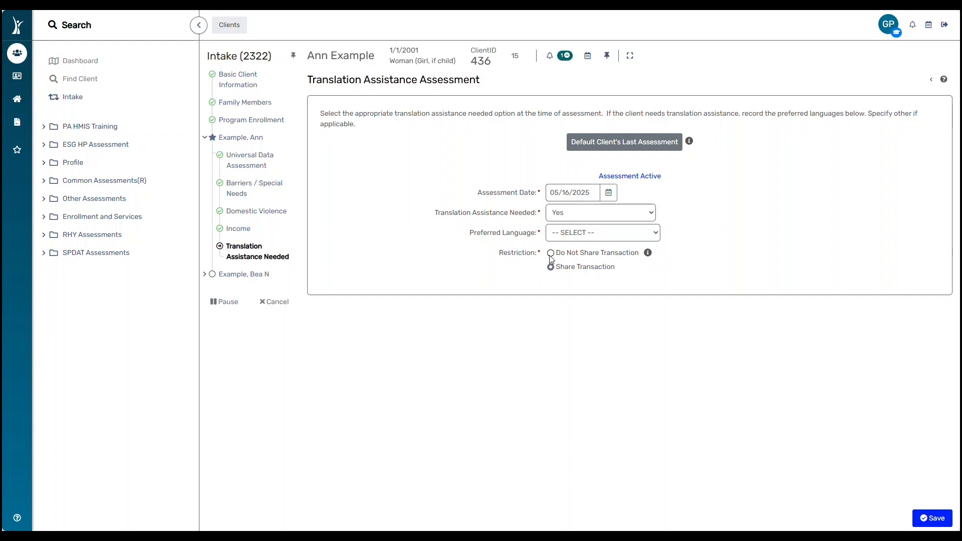
left_click(932, 519)
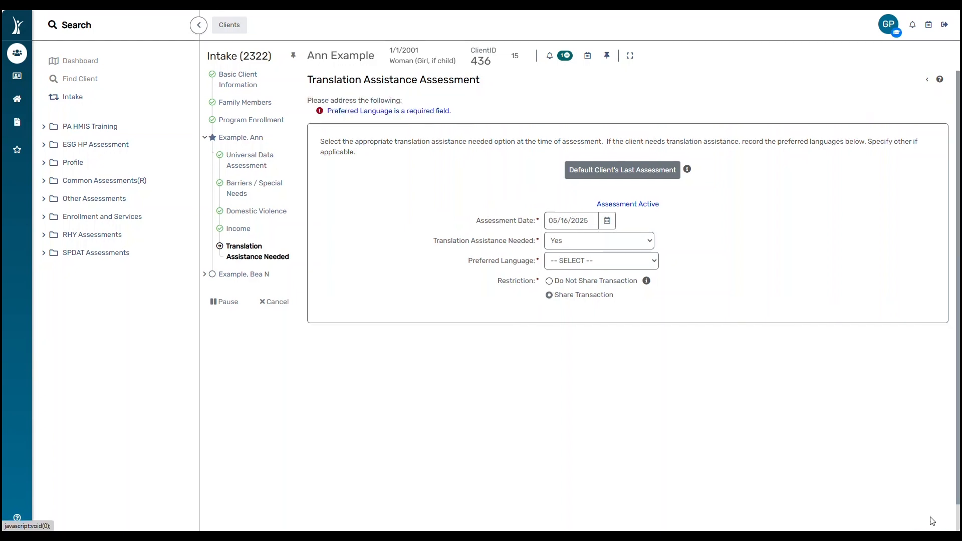